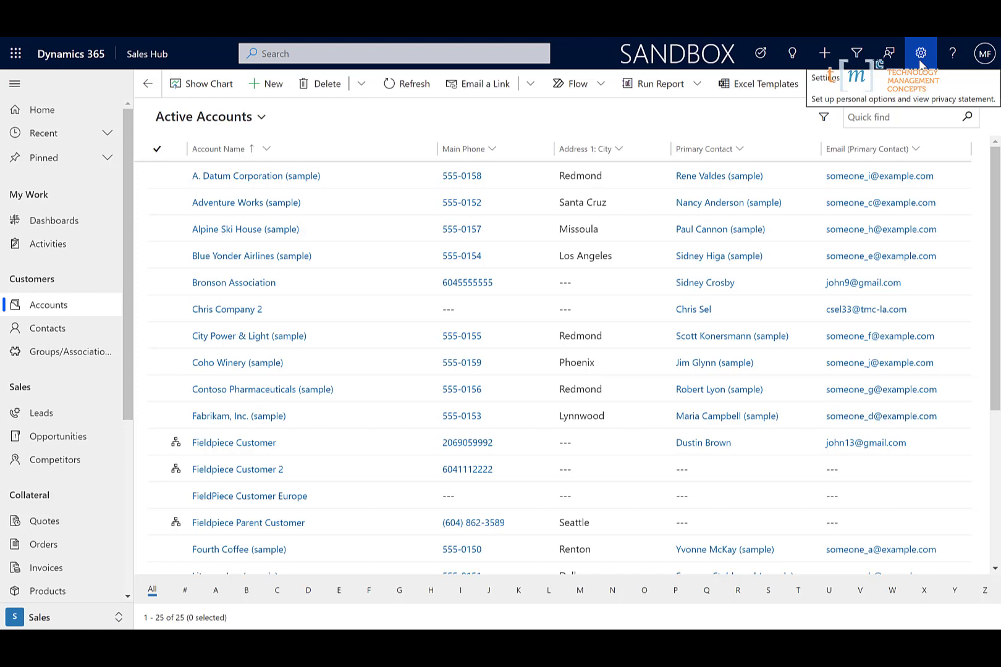
# Step: Go from Advanced Settings to the Security settings page under System
pyautogui.click(921, 60)
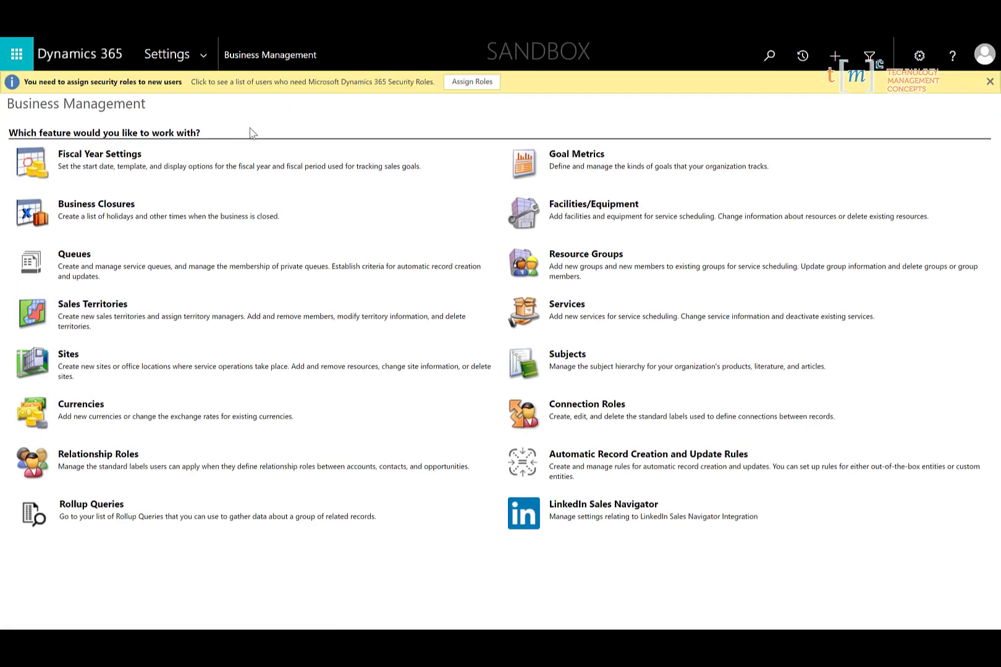
pyautogui.click(203, 56)
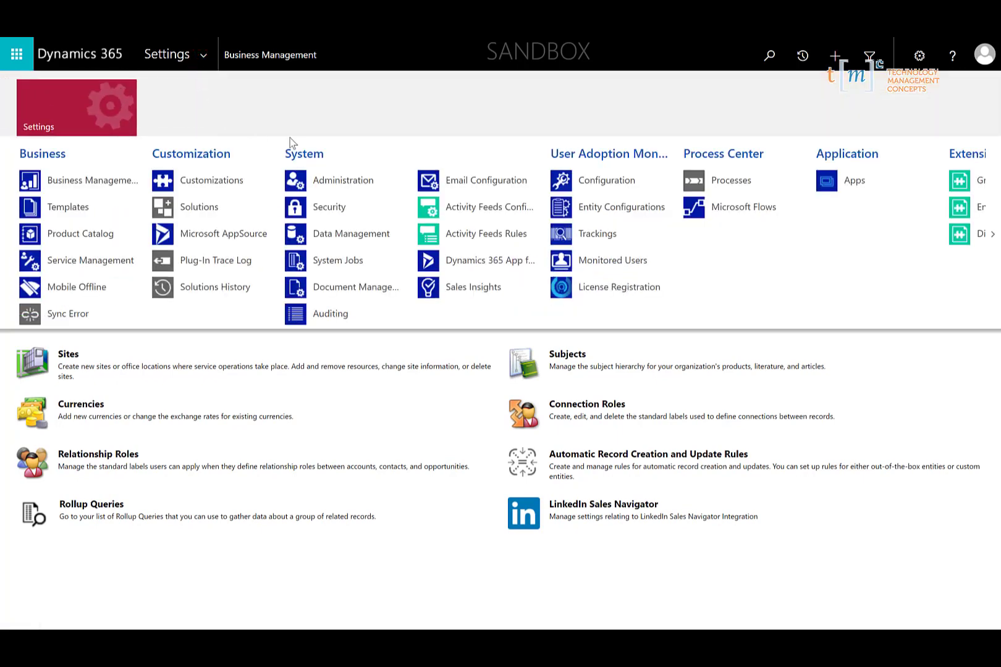
pyautogui.click(338, 212)
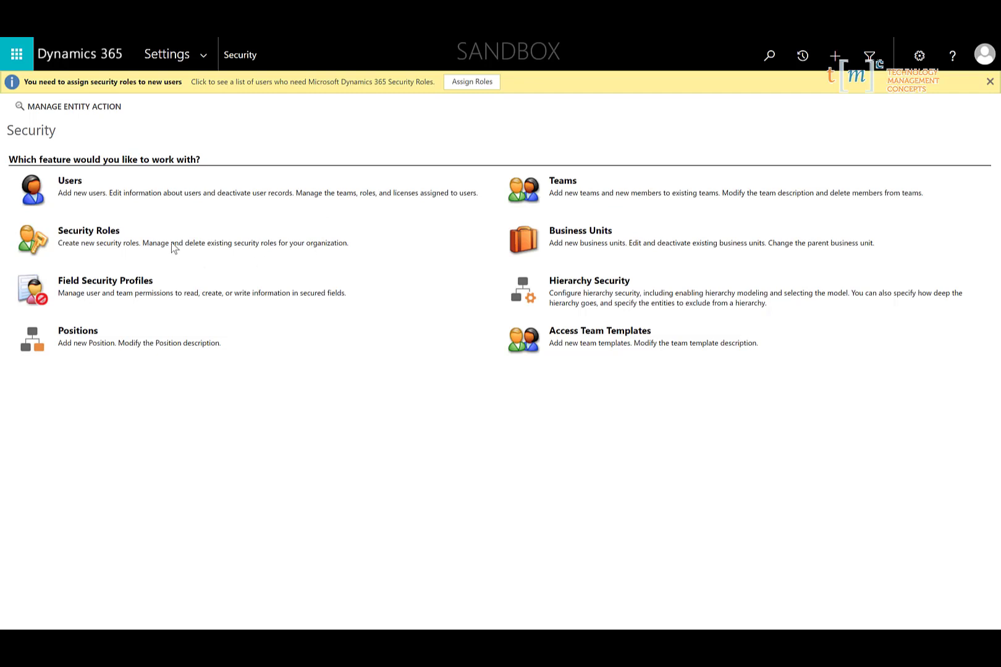
# Step: Open the Salesperson role from the Security Roles list filtered to letter S
pyautogui.click(79, 235)
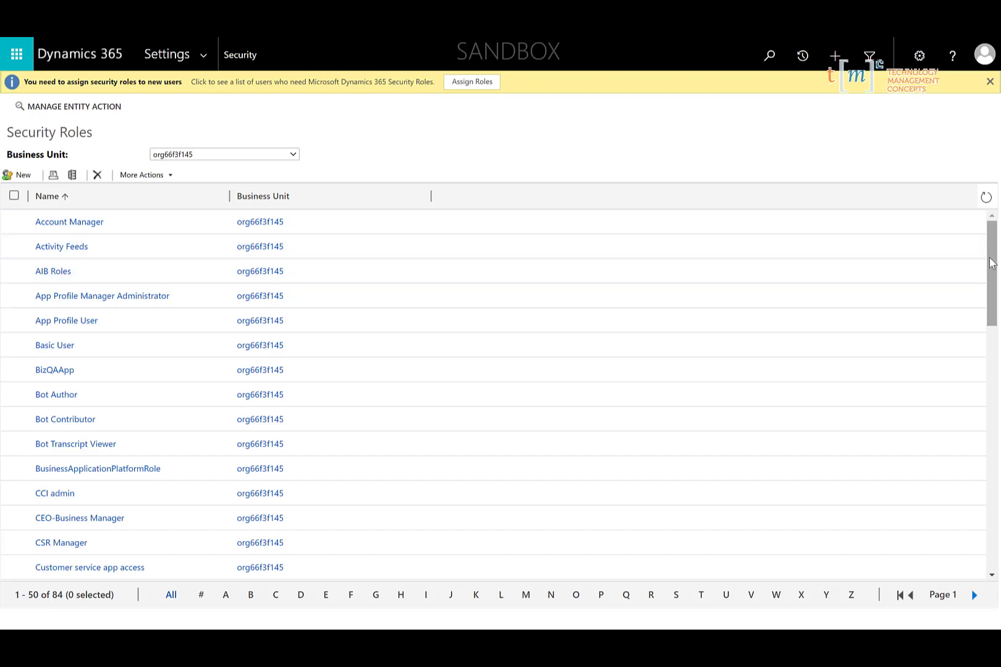
pyautogui.moveTo(991, 262); pyautogui.dragTo(983, 537)
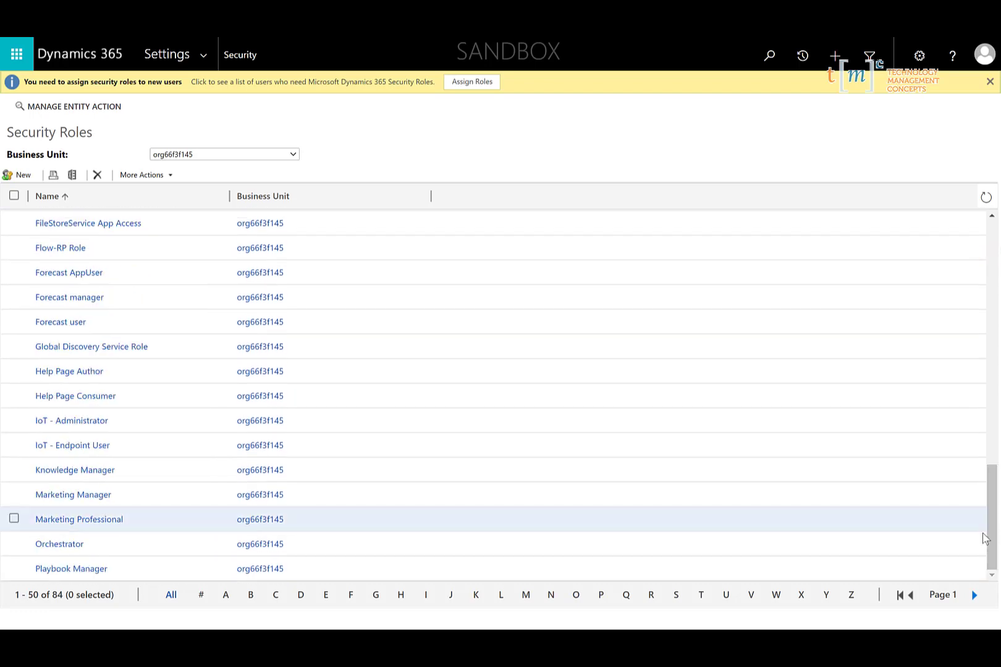
pyautogui.click(673, 595)
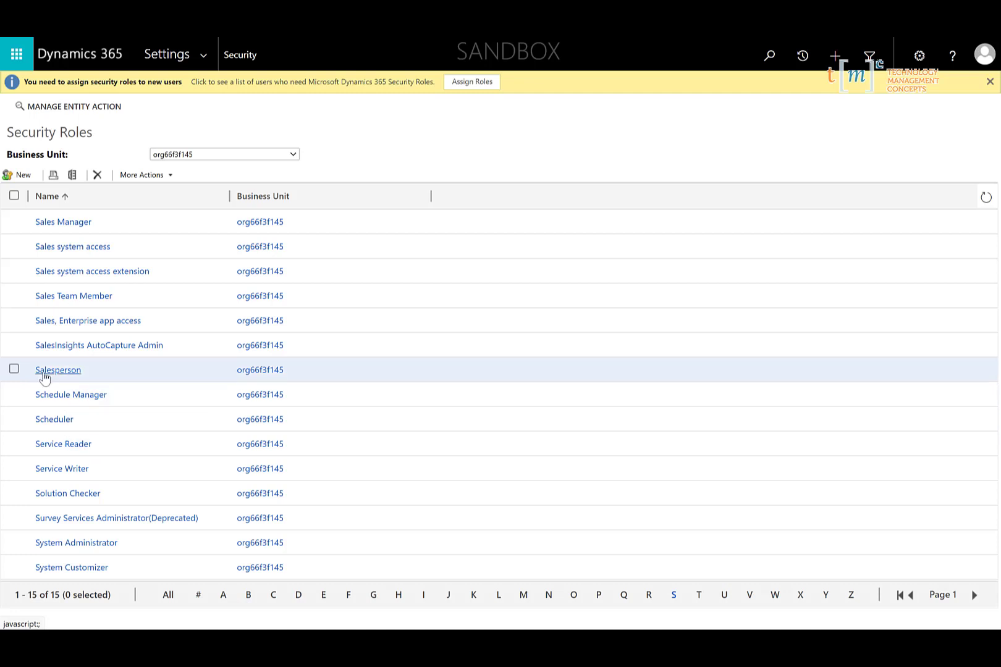
pyautogui.click(44, 373)
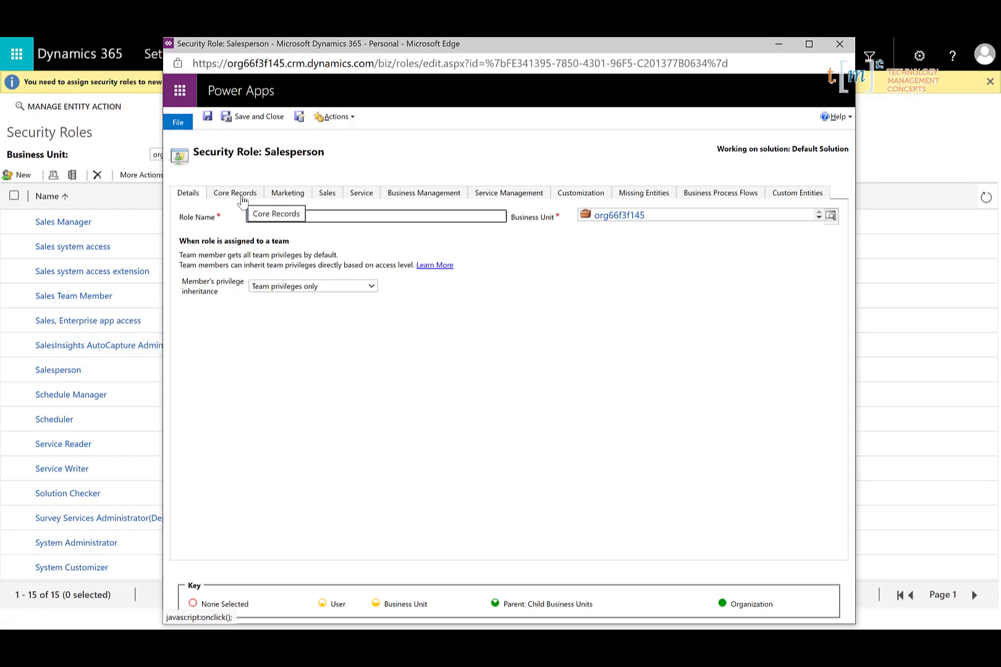
# Step: Copy the Salesperson role as a new role named 'TMC Salesperson'
pyautogui.click(353, 117)
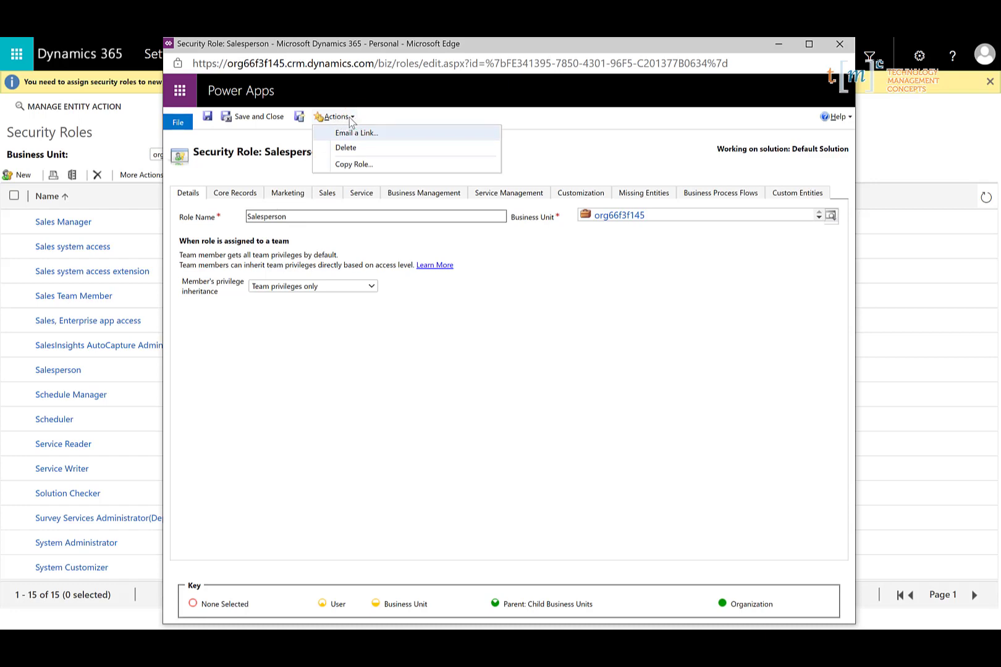
pyautogui.click(360, 165)
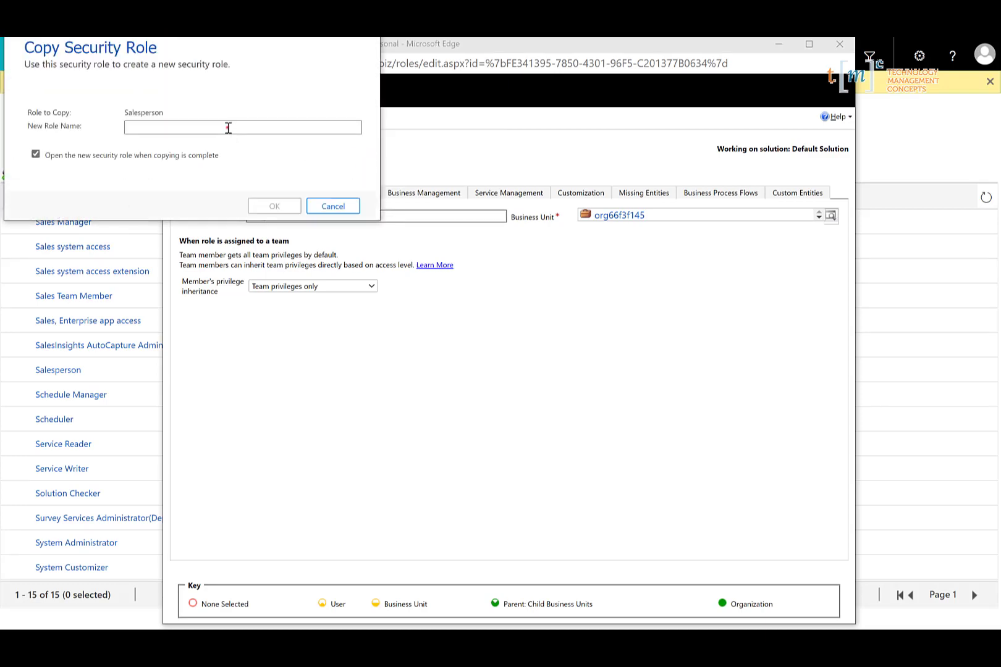
pyautogui.click(228, 128)
pyautogui.write('TM')
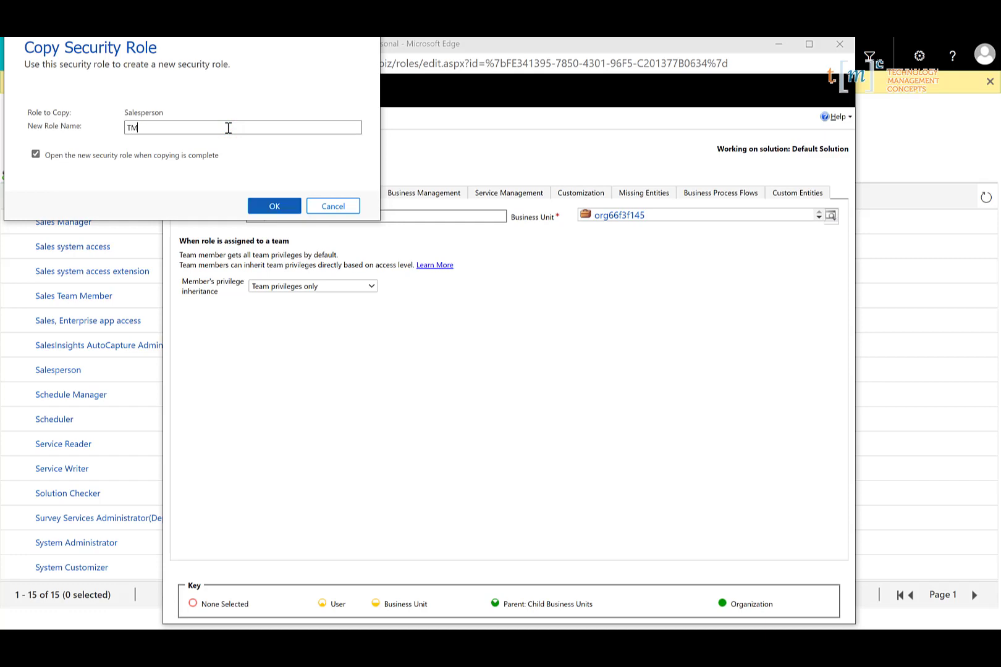
pyautogui.write('C Salesperson')
pyautogui.click(267, 207)
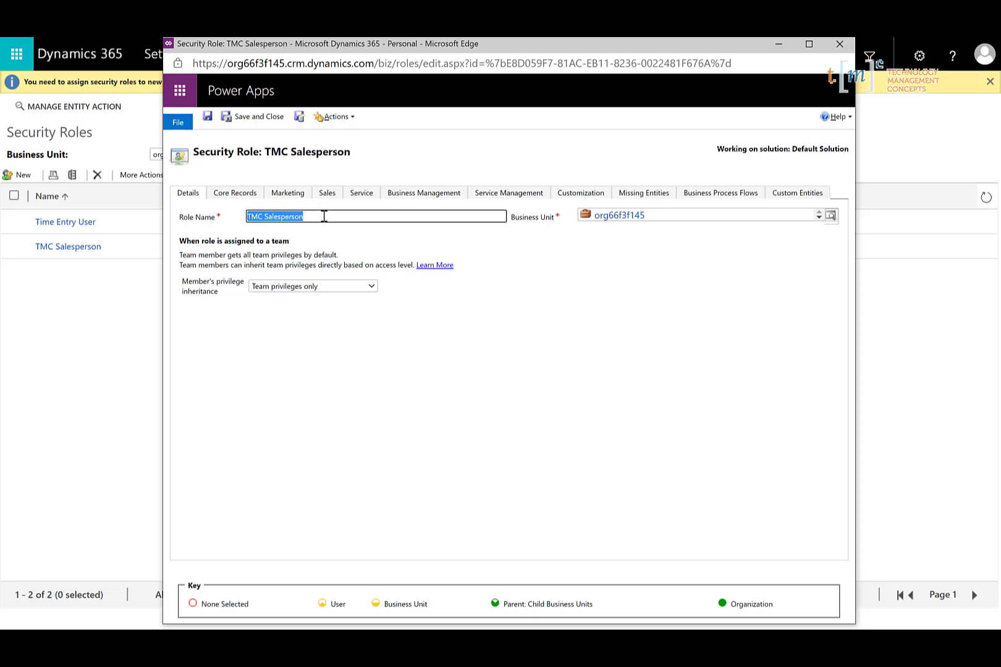
# Step: Show the TMC Salesperson role's Core Records privilege grid
pyautogui.click(250, 197)
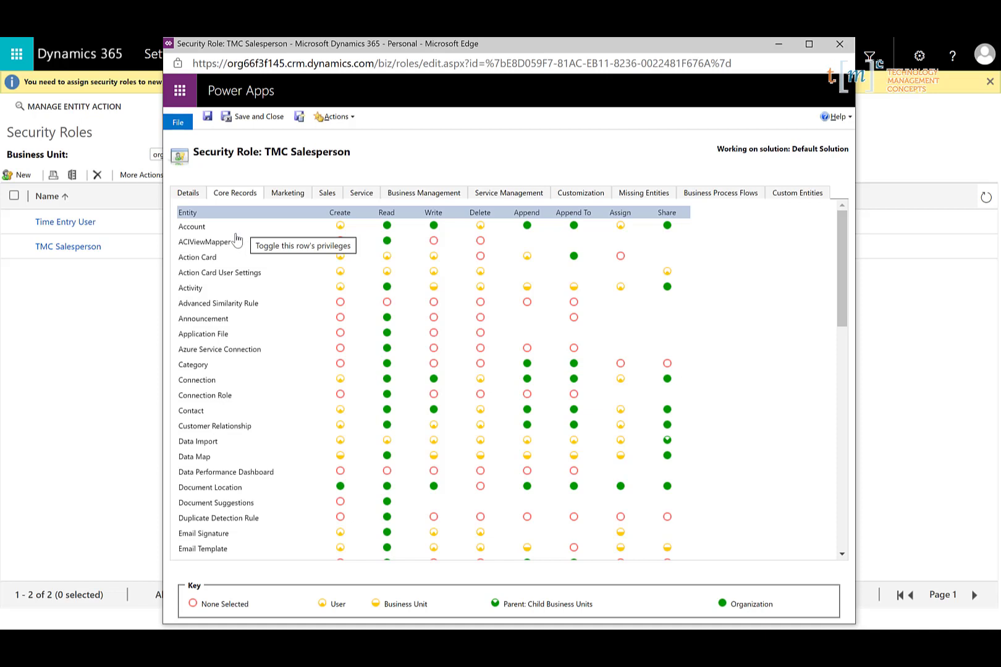
# Step: Clear the Delete privilege on Account, Contact and Opportunity to None Selected
pyautogui.click(195, 226)
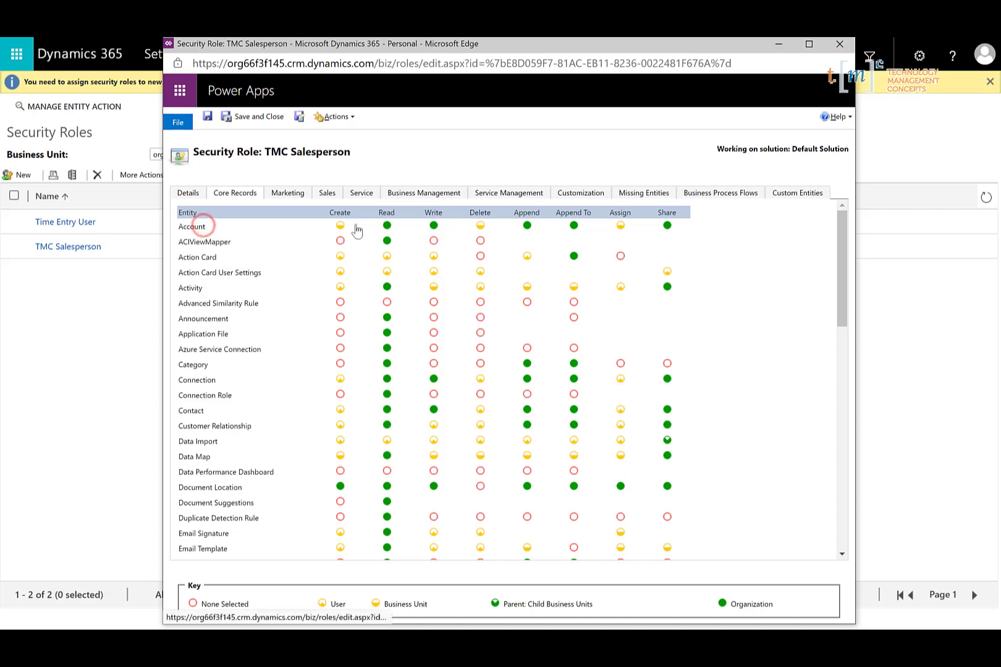
pyautogui.click(480, 225)
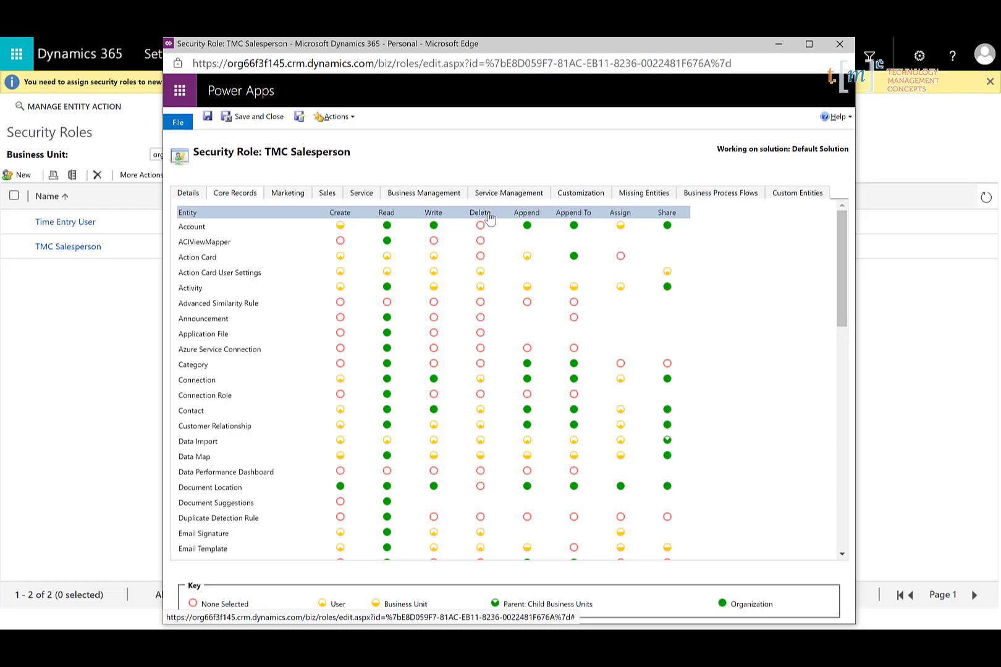
pyautogui.scroll(-2, 439, 365)
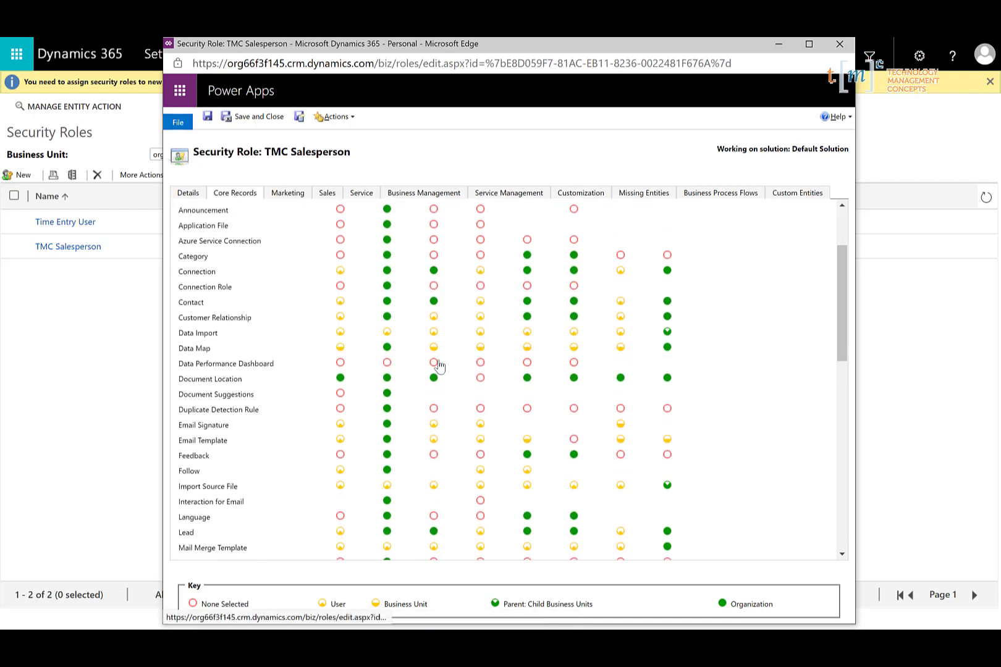
pyautogui.click(480, 302)
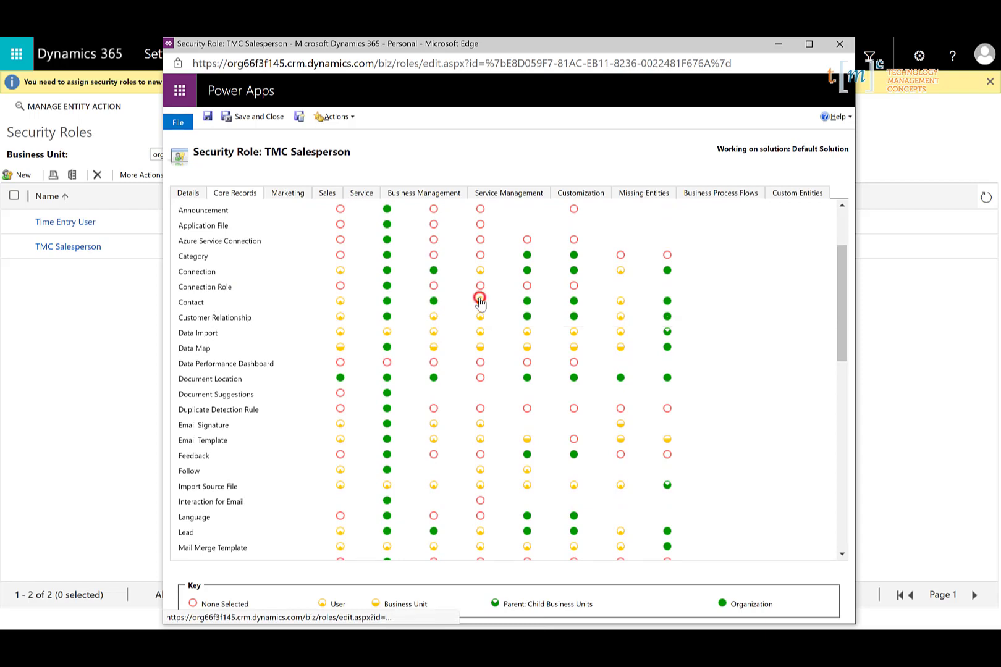
pyautogui.click(480, 301)
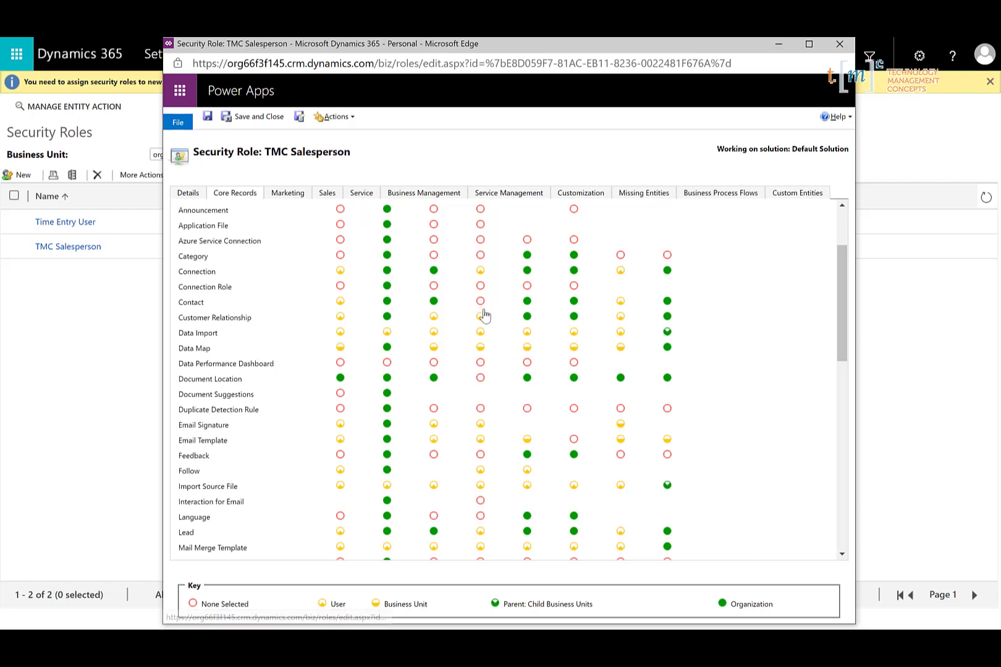
pyautogui.scroll(-5, 486, 310)
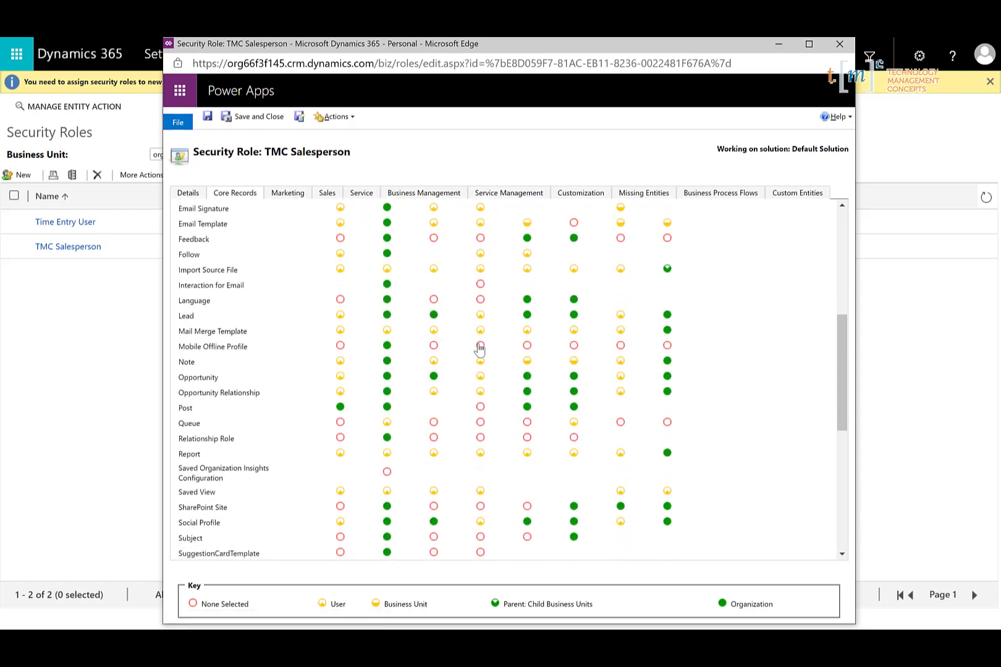
pyautogui.click(481, 377)
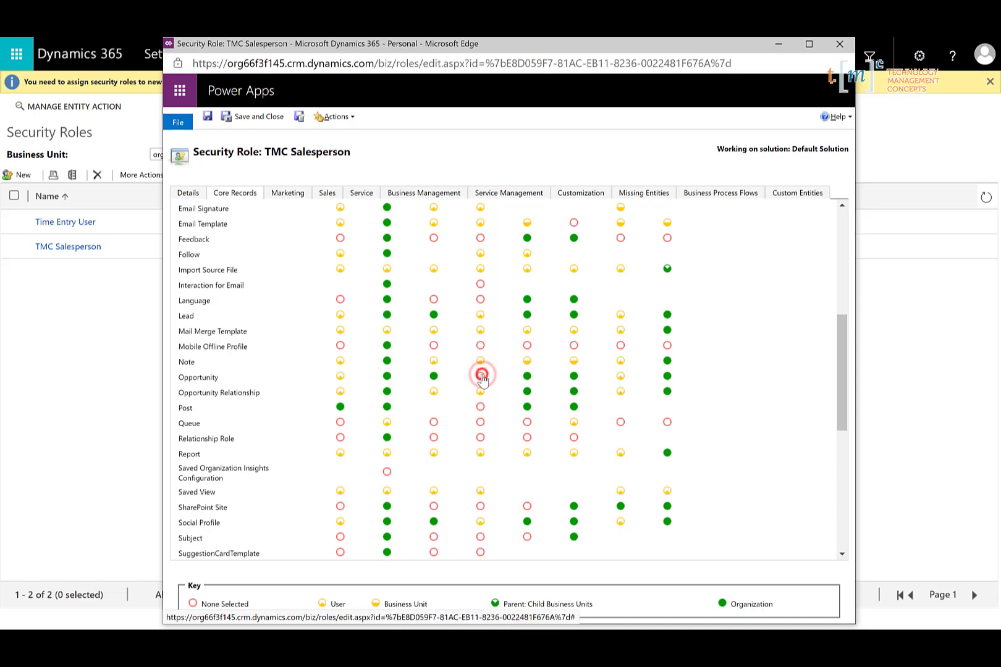
pyautogui.click(481, 376)
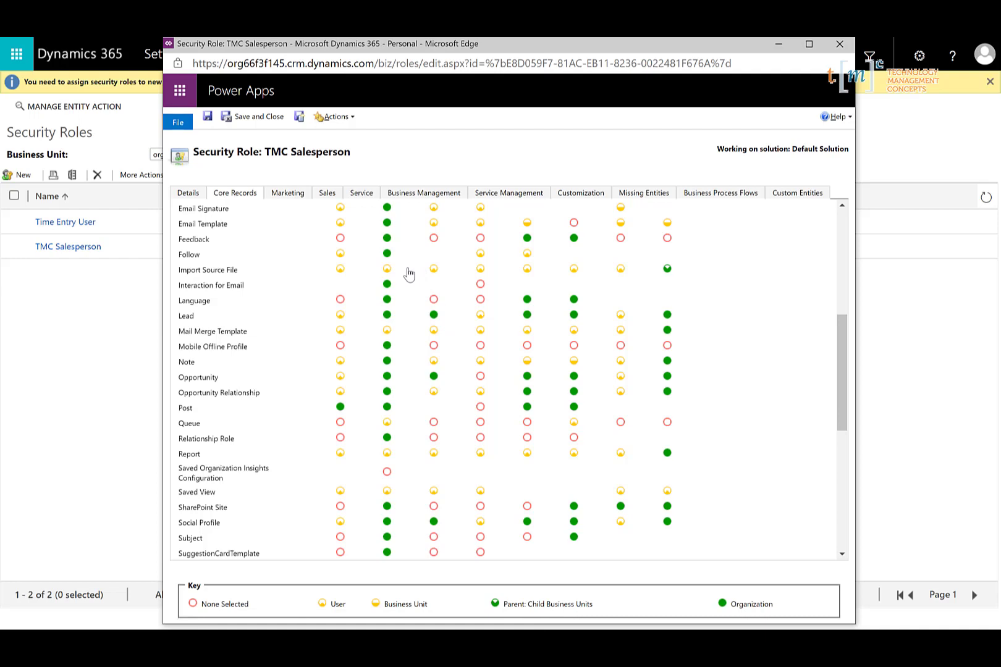
# Step: Show the Business Management privileges, scrolled down to Privacy Related Privileges
pyautogui.click(401, 193)
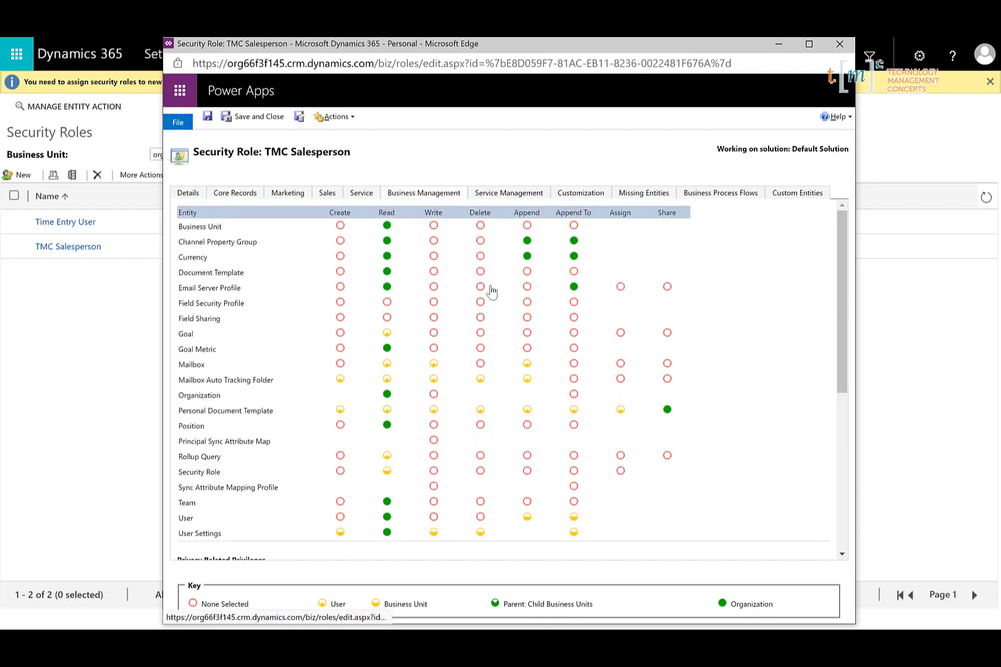
pyautogui.scroll(-5, 489, 289)
pyautogui.scroll(-1, 489, 290)
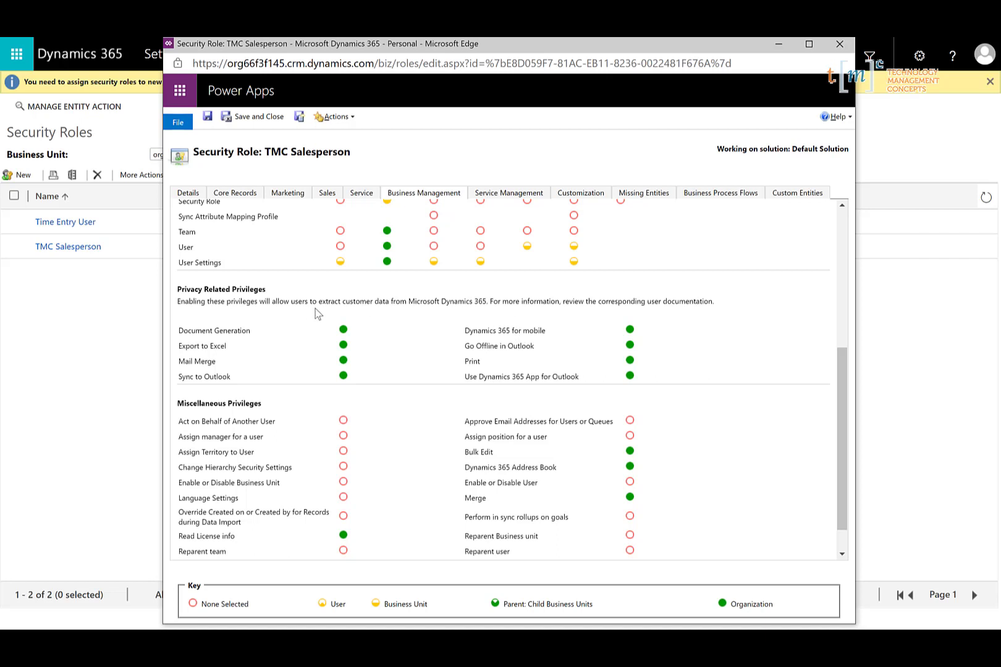
# Step: Set the Export to Excel and Merge privileges to None Selected
pyautogui.click(343, 345)
pyautogui.click(629, 498)
# Step: Save and close the TMC Salesperson role and return to the Security settings page
pyautogui.click(258, 118)
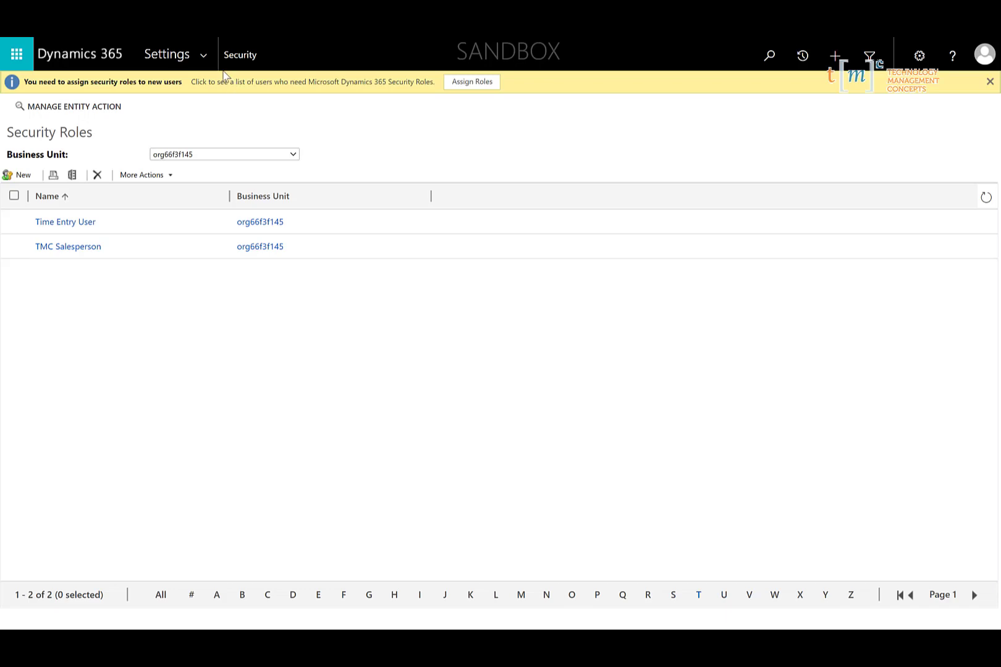
pyautogui.click(204, 57)
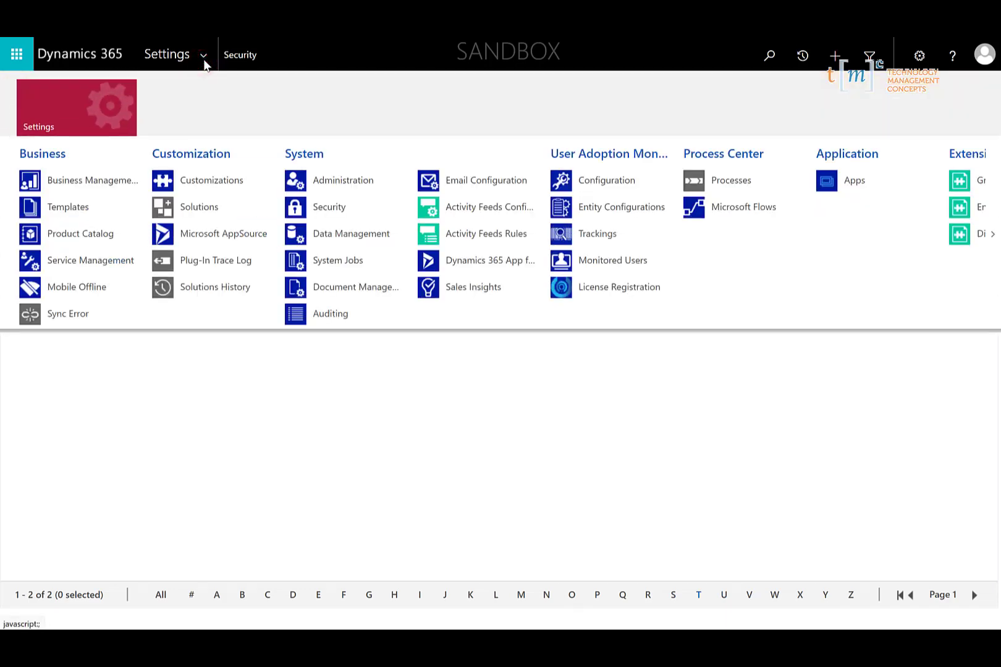
pyautogui.click(330, 213)
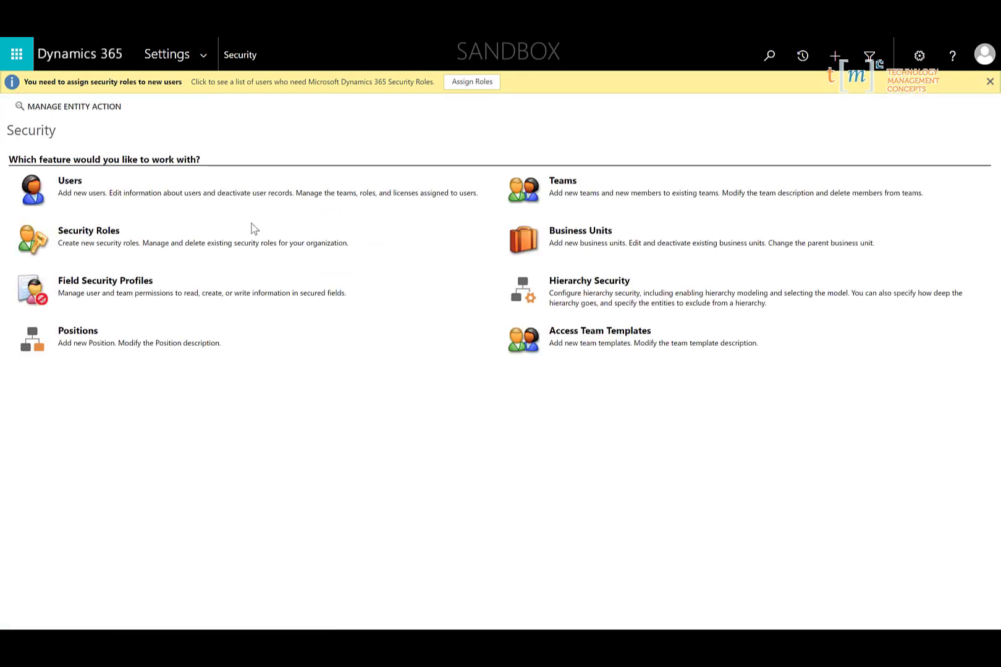
# Step: Search the Users list for the target user by name, select them, and open role management
pyautogui.click(68, 184)
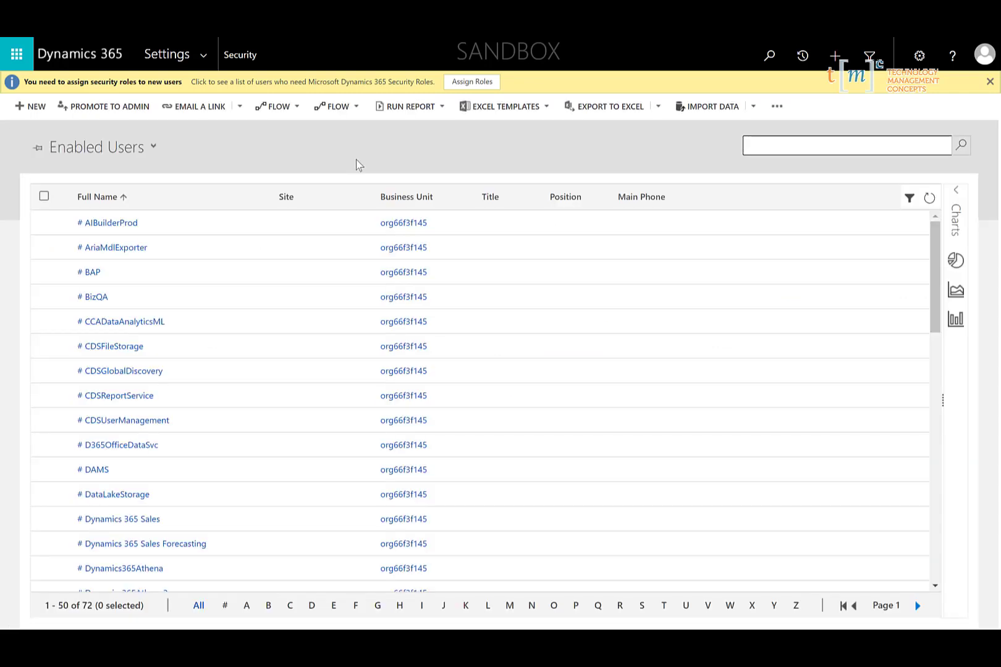
pyautogui.click(764, 146)
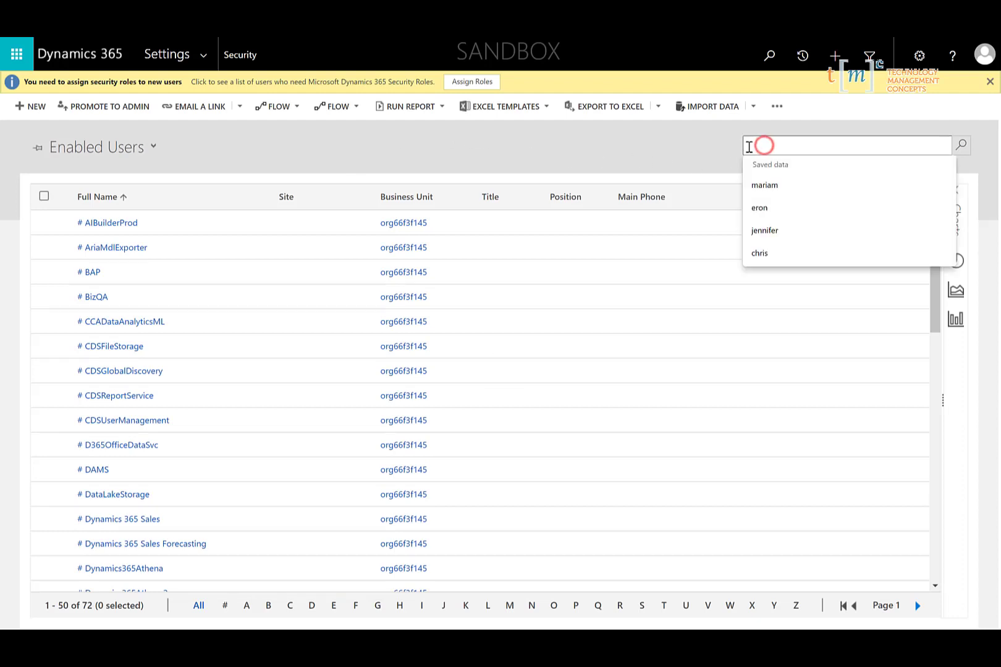
pyautogui.write('chris')
pyautogui.press('Return')
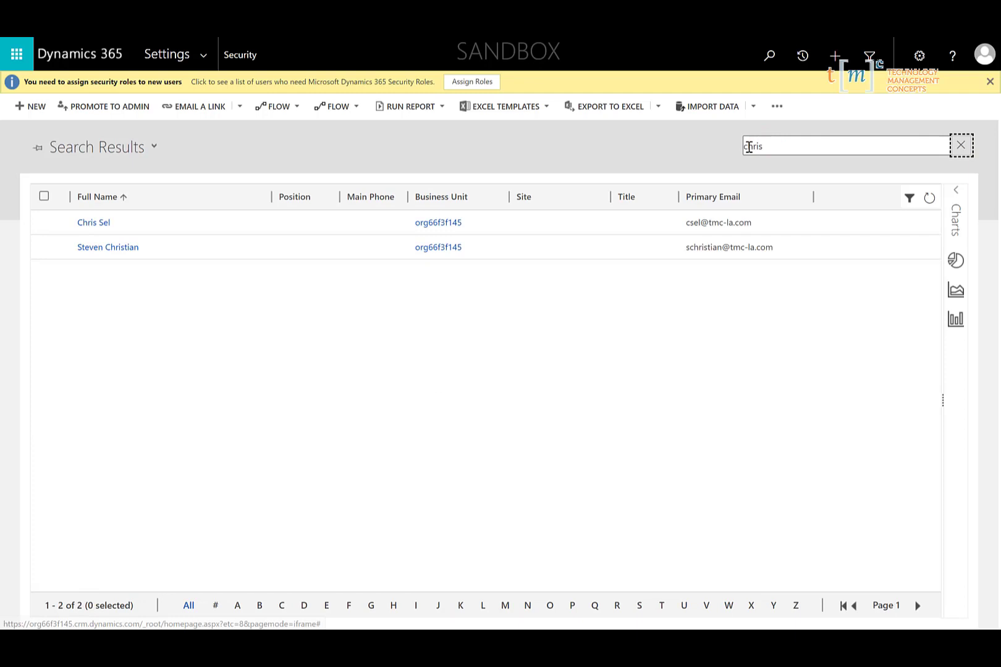
pyautogui.click(43, 223)
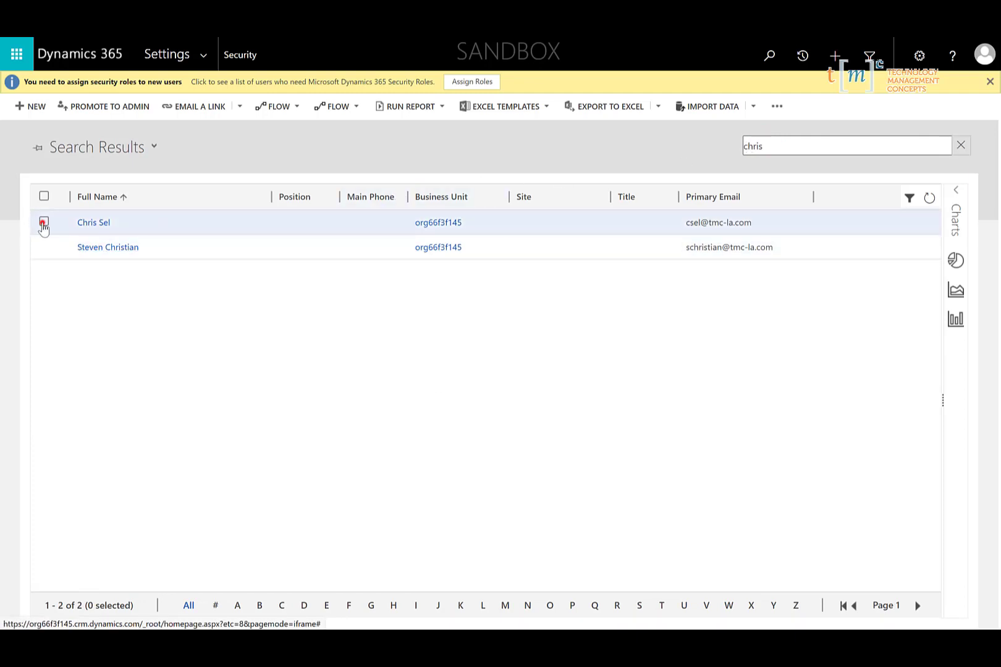
pyautogui.click(415, 107)
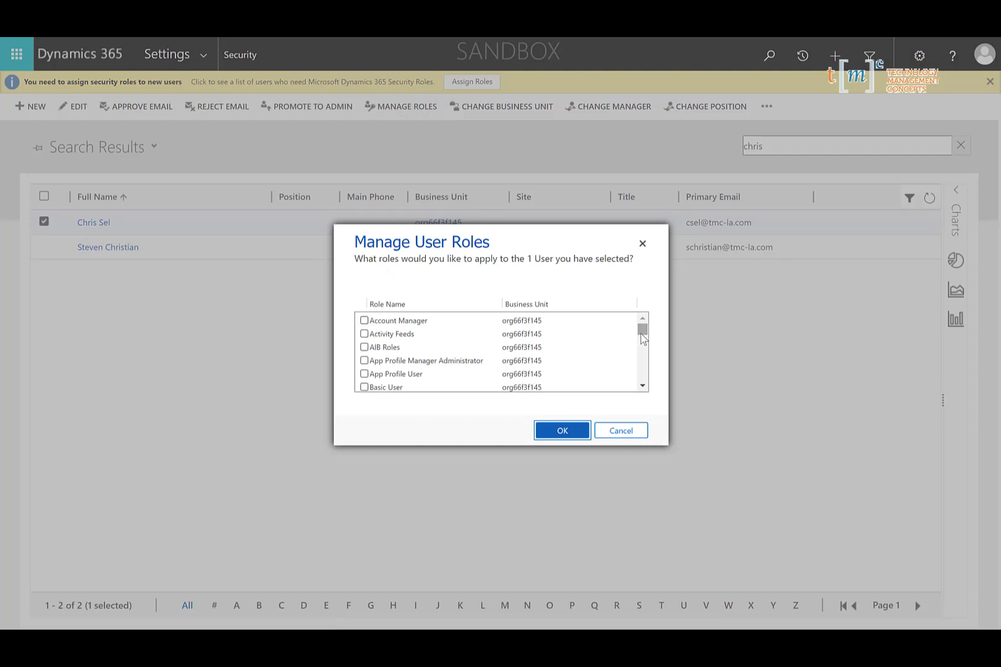
# Step: Tick TMC Salesperson in the selected user's Manage User Roles list
pyautogui.moveTo(643, 331); pyautogui.dragTo(646, 381)
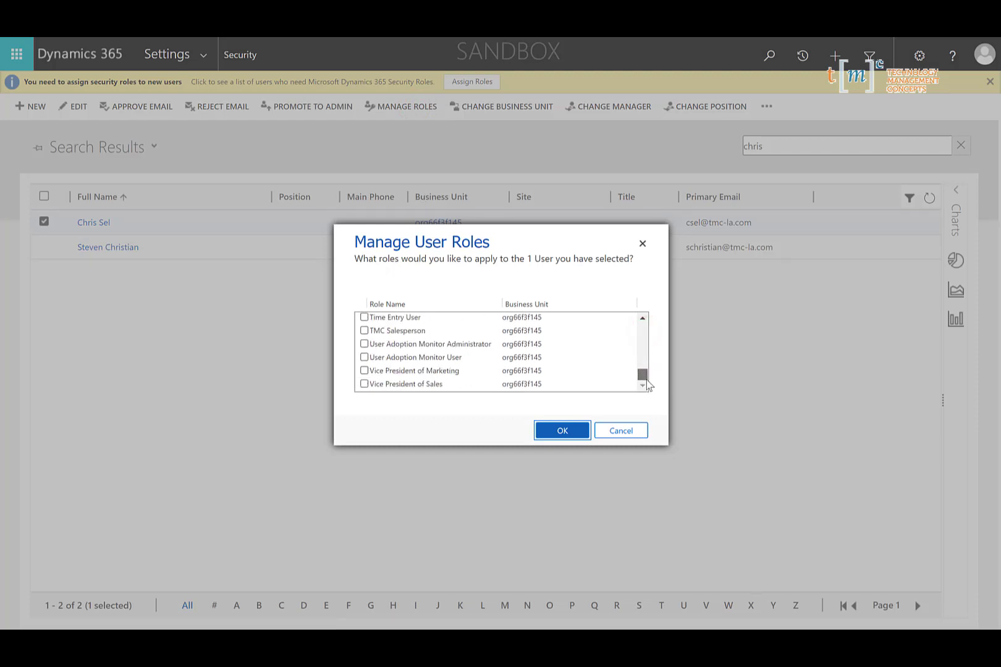
pyautogui.click(363, 330)
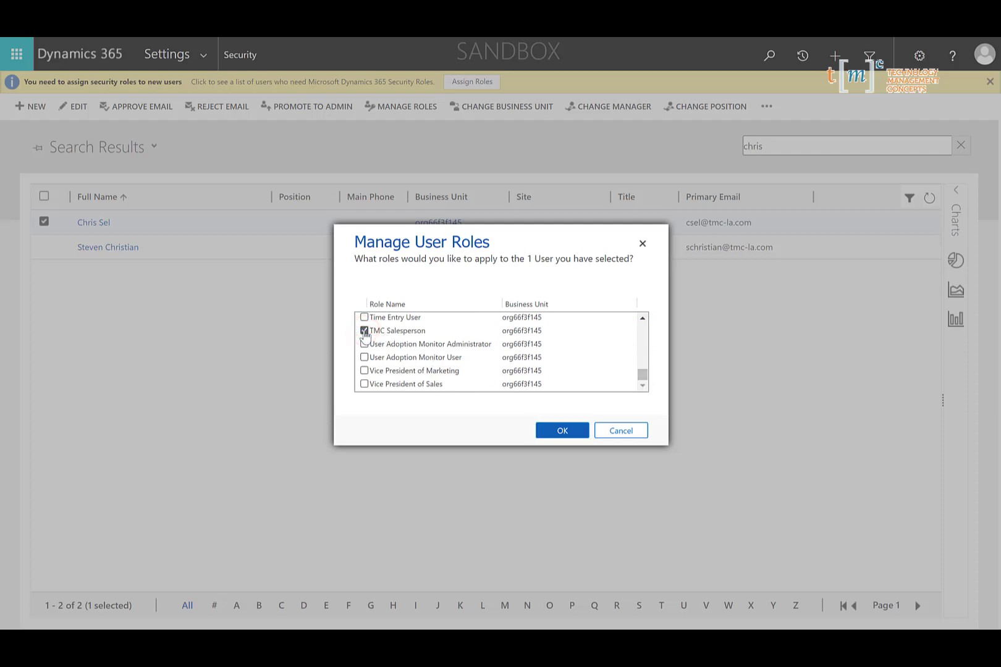